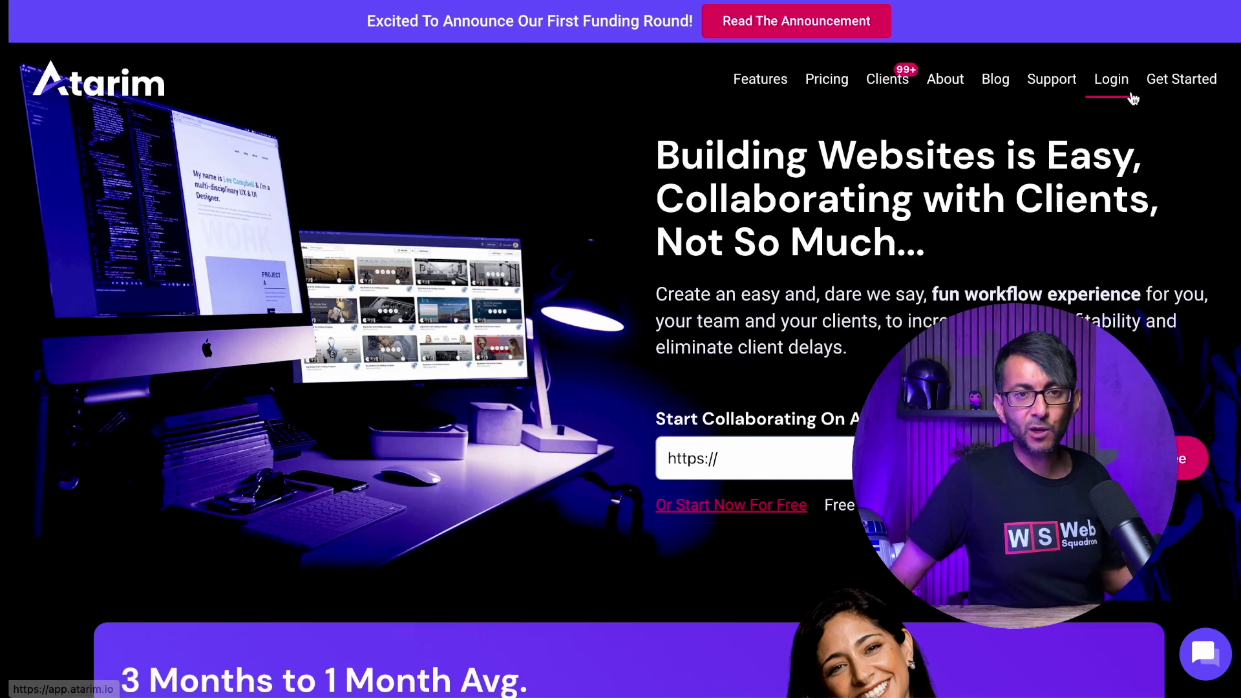
- Open the free Atarim sign-up page from the Get Started link on atarim.io
{"action": "left_click", "coordinate": [1172, 96]}
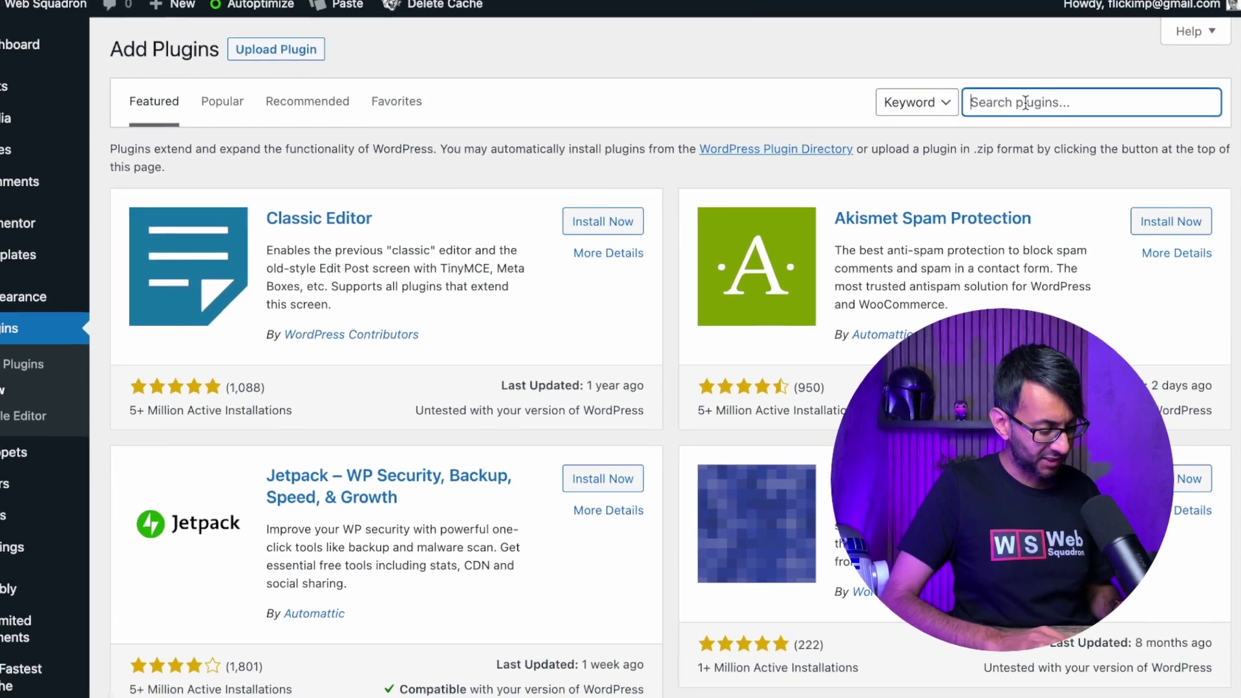
- Search plugins for 'atarim' and install Atarim Visual Collaboration
{"action": "type", "text": "atarim"}
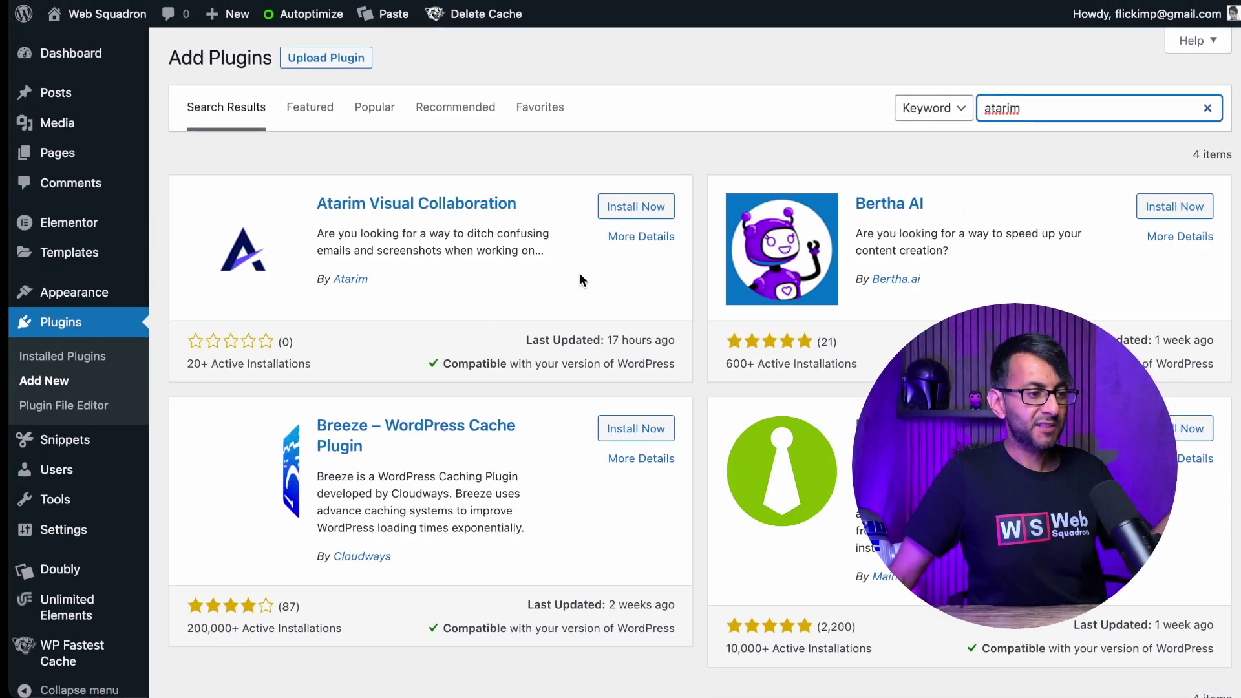
{"action": "left_click", "coordinate": [630, 208]}
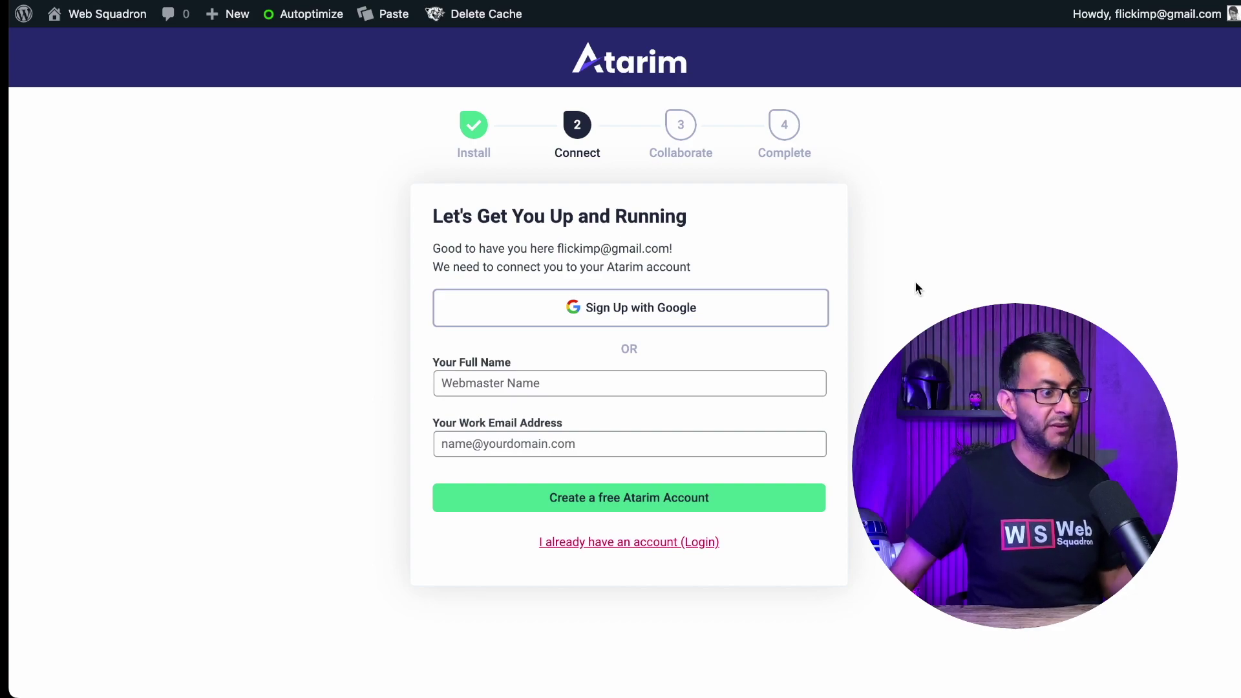
- Log in with the existing Atarim account and activate this site on the agency dashboard
{"action": "left_click", "coordinate": [782, 315]}
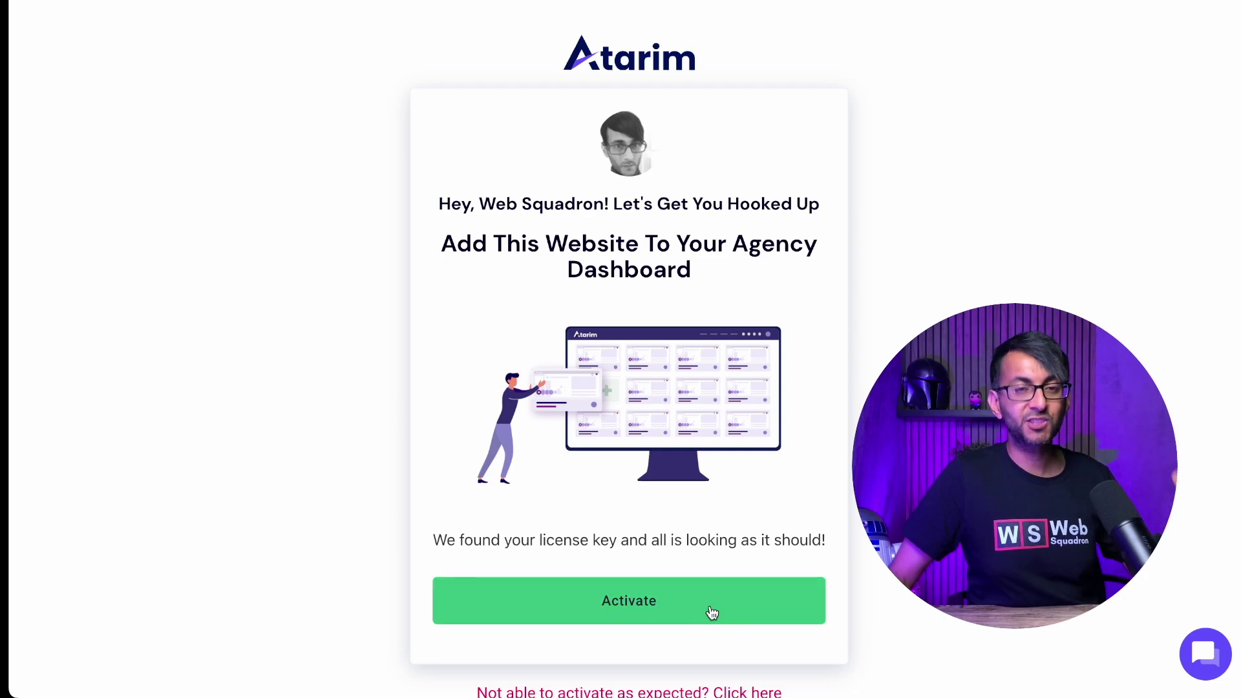
{"action": "left_click", "coordinate": [711, 612]}
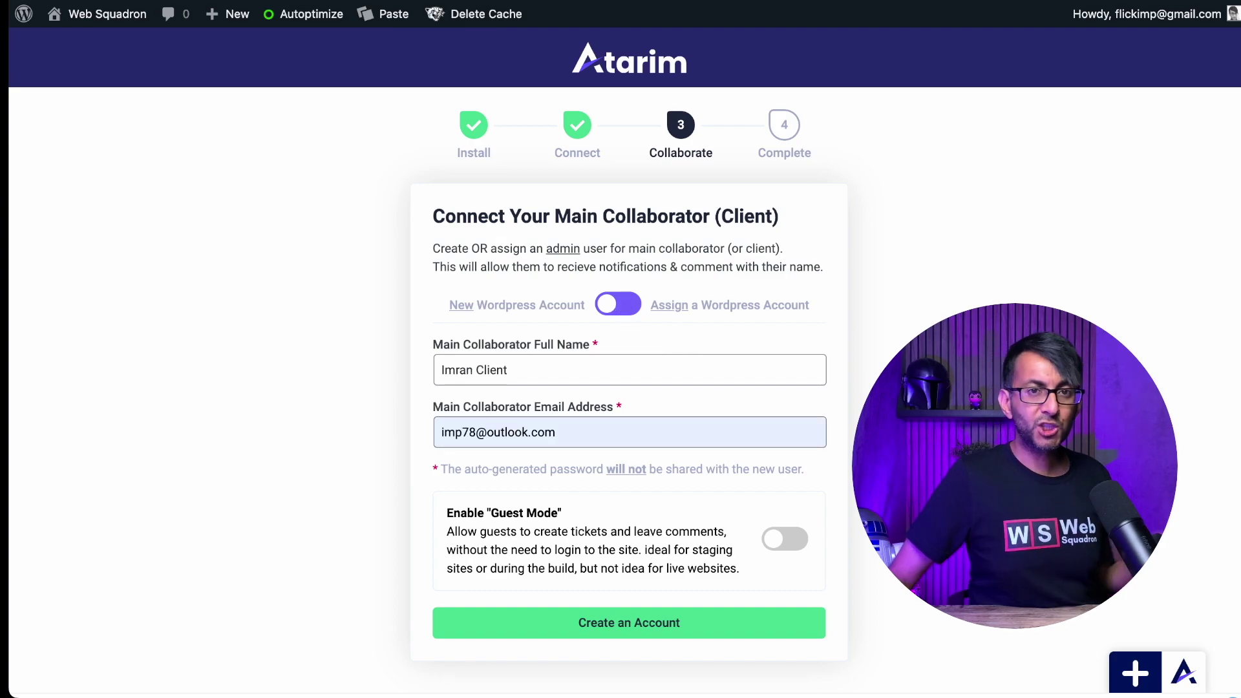
- Create the client collaborator's account to finish the Atarim setup wizard
{"action": "left_click", "coordinate": [742, 633]}
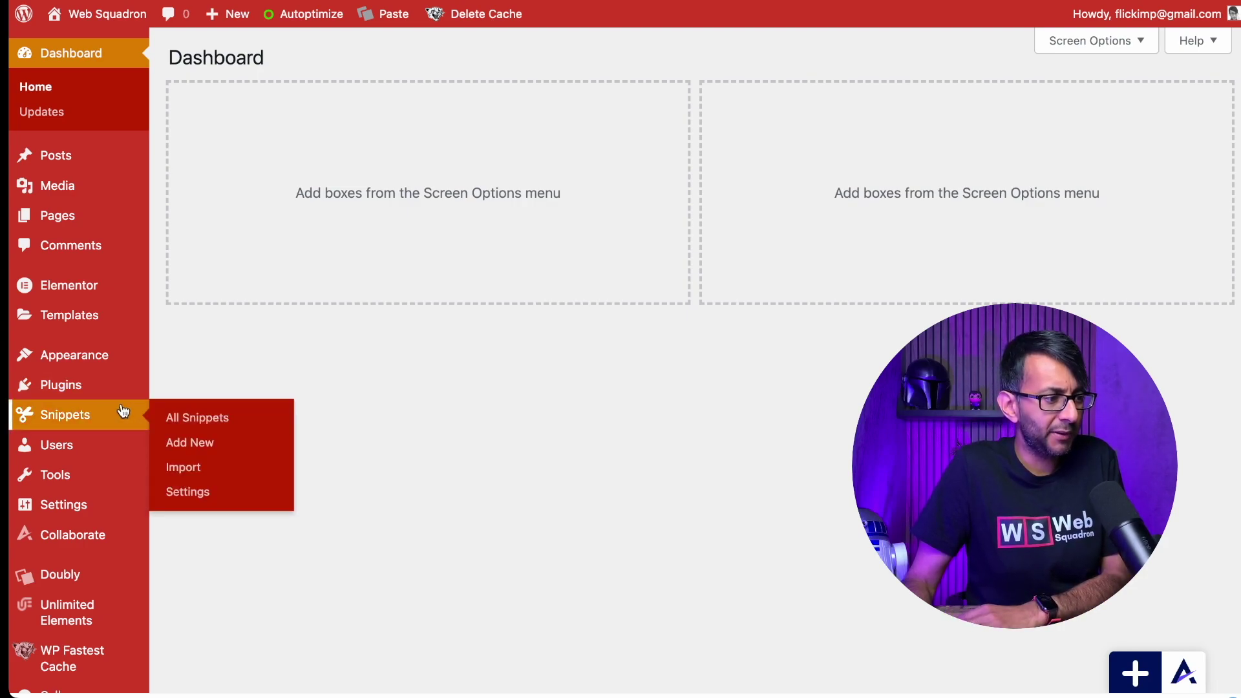
- Pin a comment on the Home/Updates menu with the pasted default-colour-scheme request
{"action": "left_click", "coordinate": [1135, 672]}
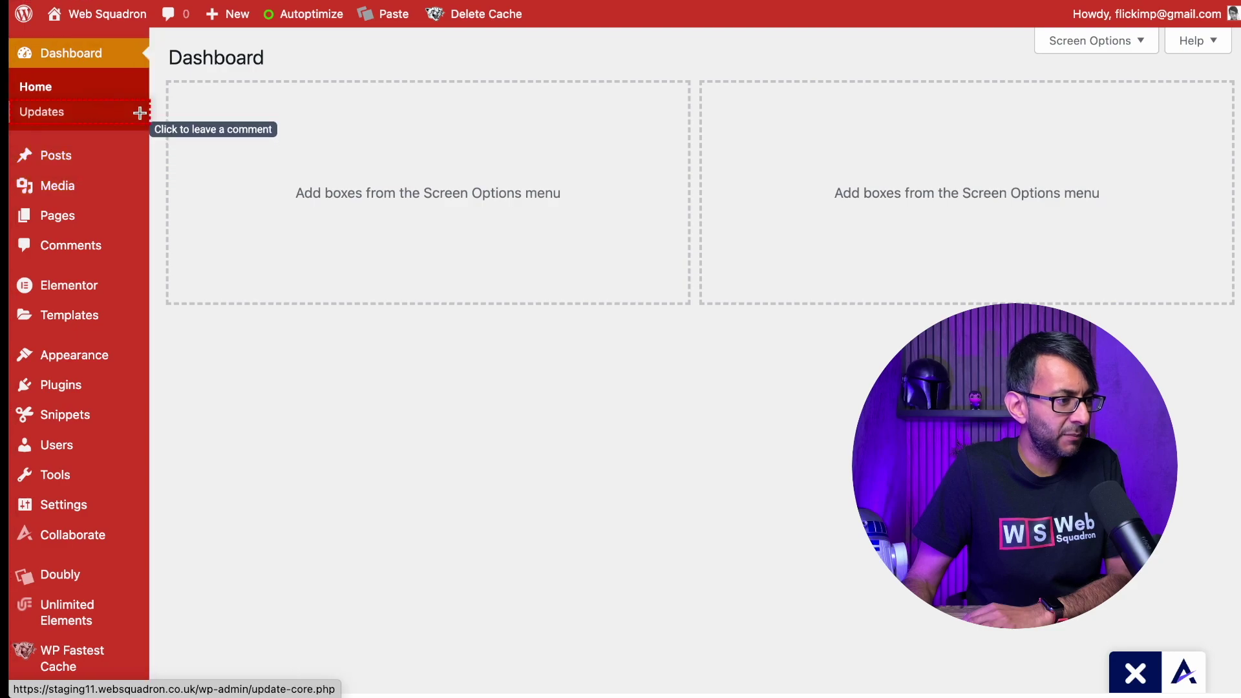
{"action": "left_click", "coordinate": [131, 67]}
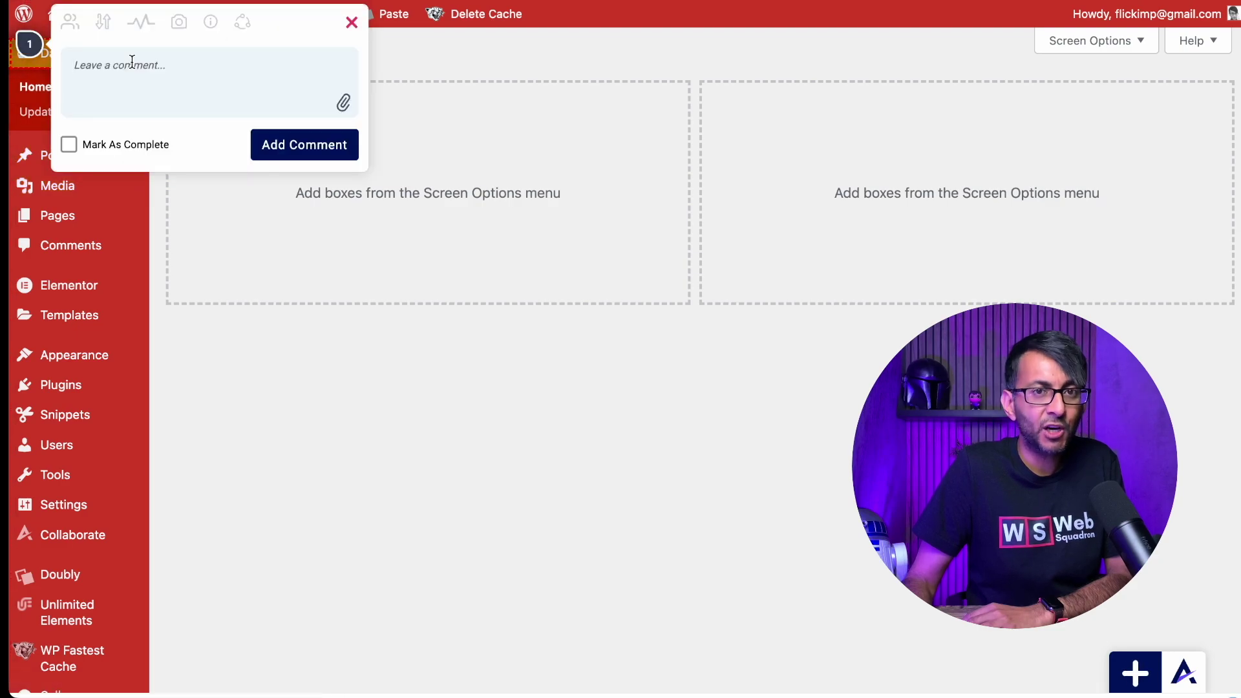
{"action": "type", "text": "Put this back to the default Wordpress Standard Colour Scheme."}
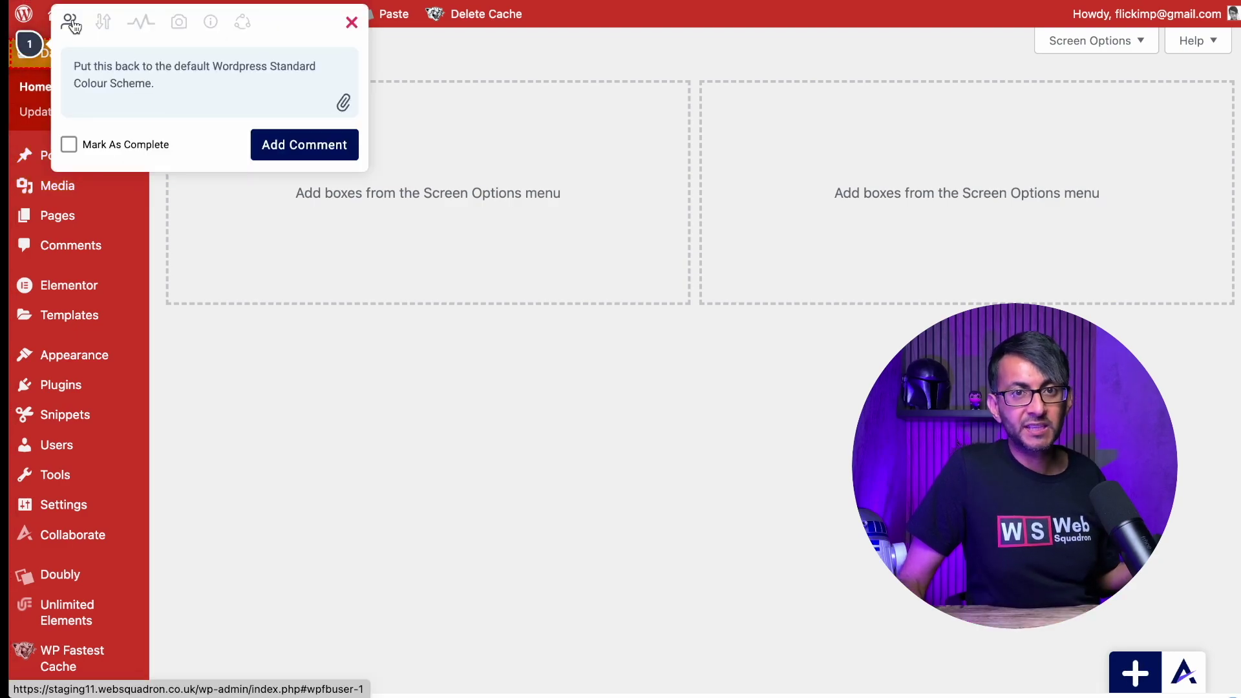
- Set the task priority to High and submit it with a screenshot of the current view
{"action": "left_click", "coordinate": [71, 23]}
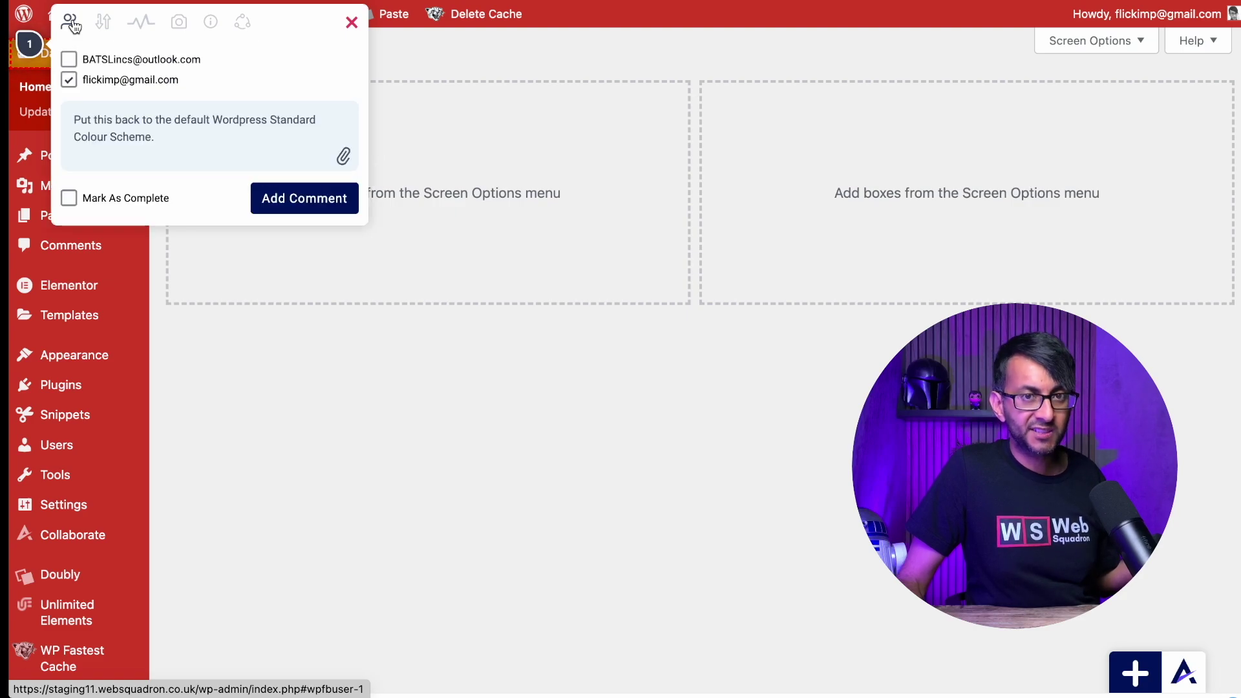
{"action": "left_click", "coordinate": [73, 25]}
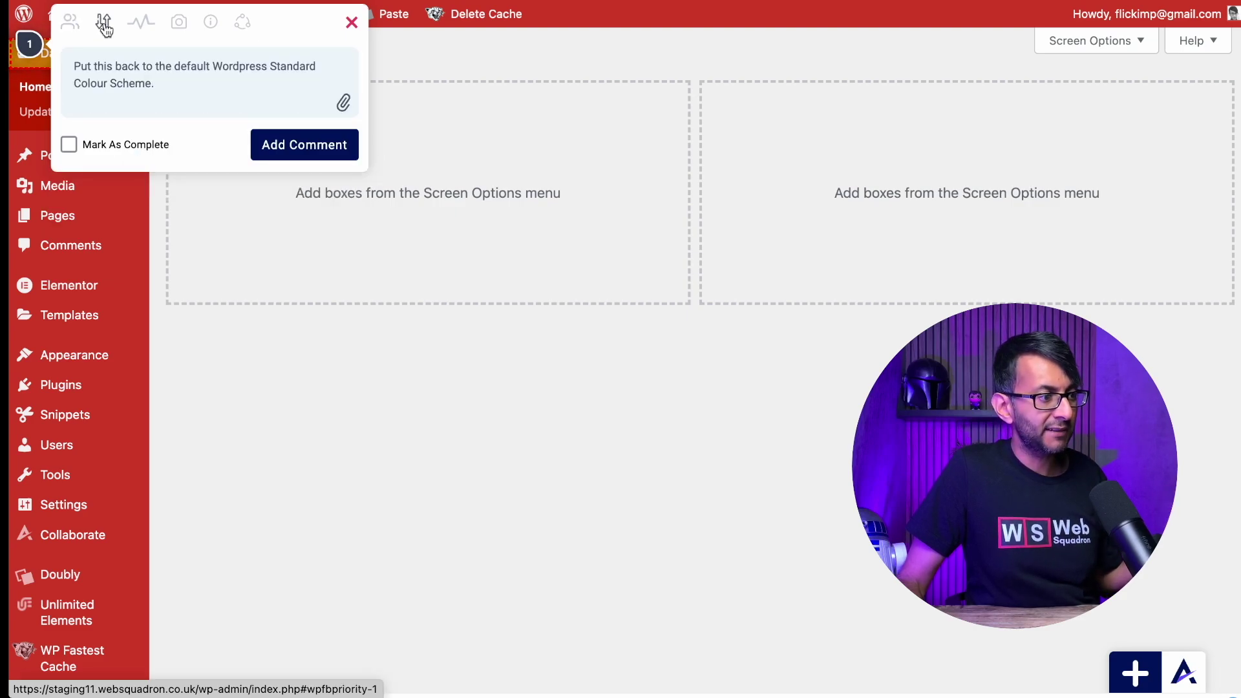
{"action": "left_click", "coordinate": [104, 26]}
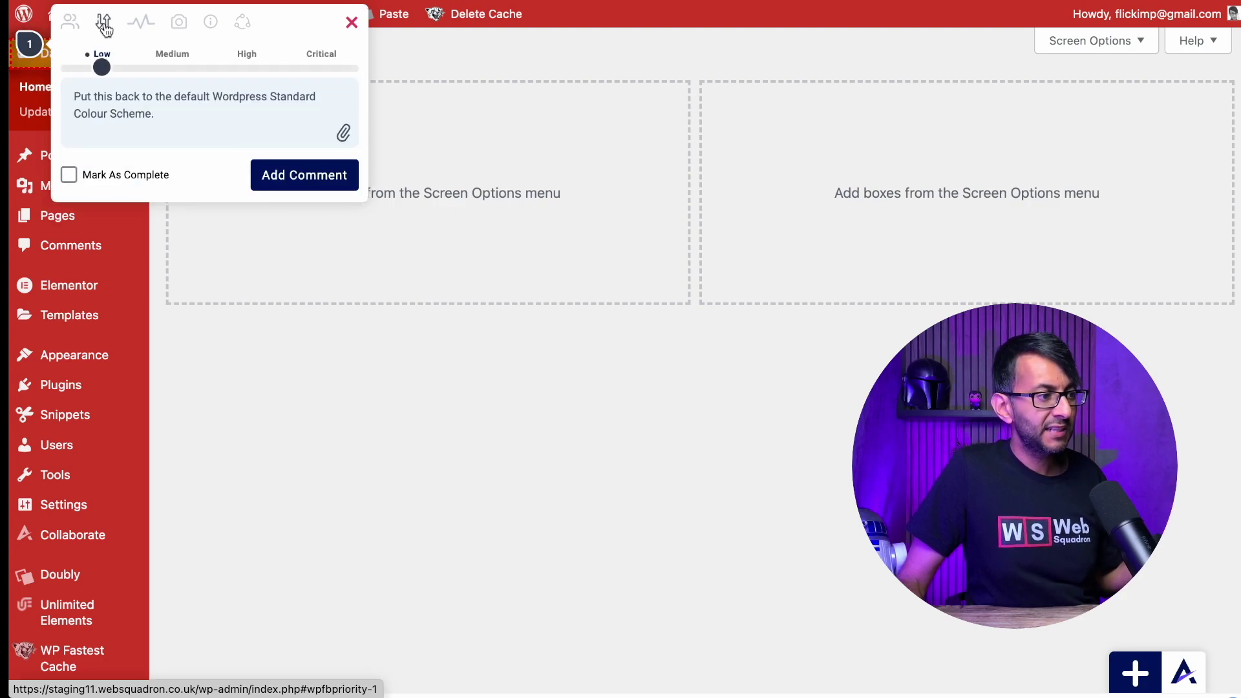
{"action": "left_click", "coordinate": [234, 58]}
{"action": "left_click", "coordinate": [140, 25]}
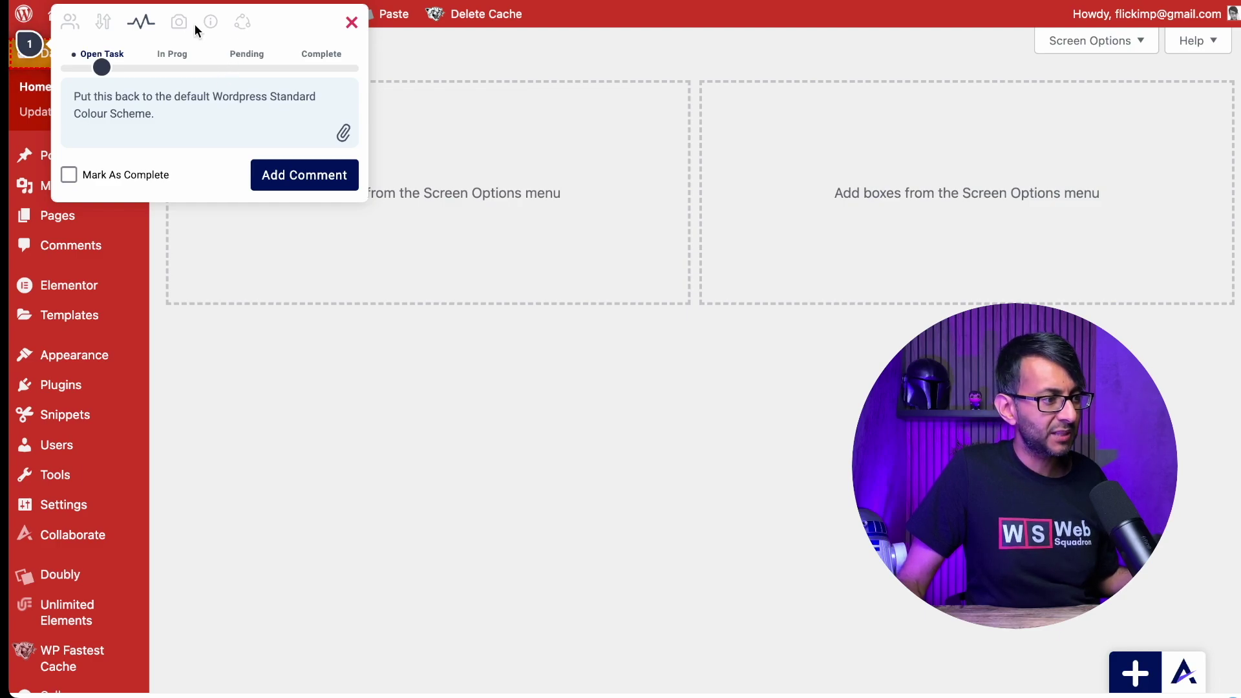
{"action": "left_click", "coordinate": [179, 24]}
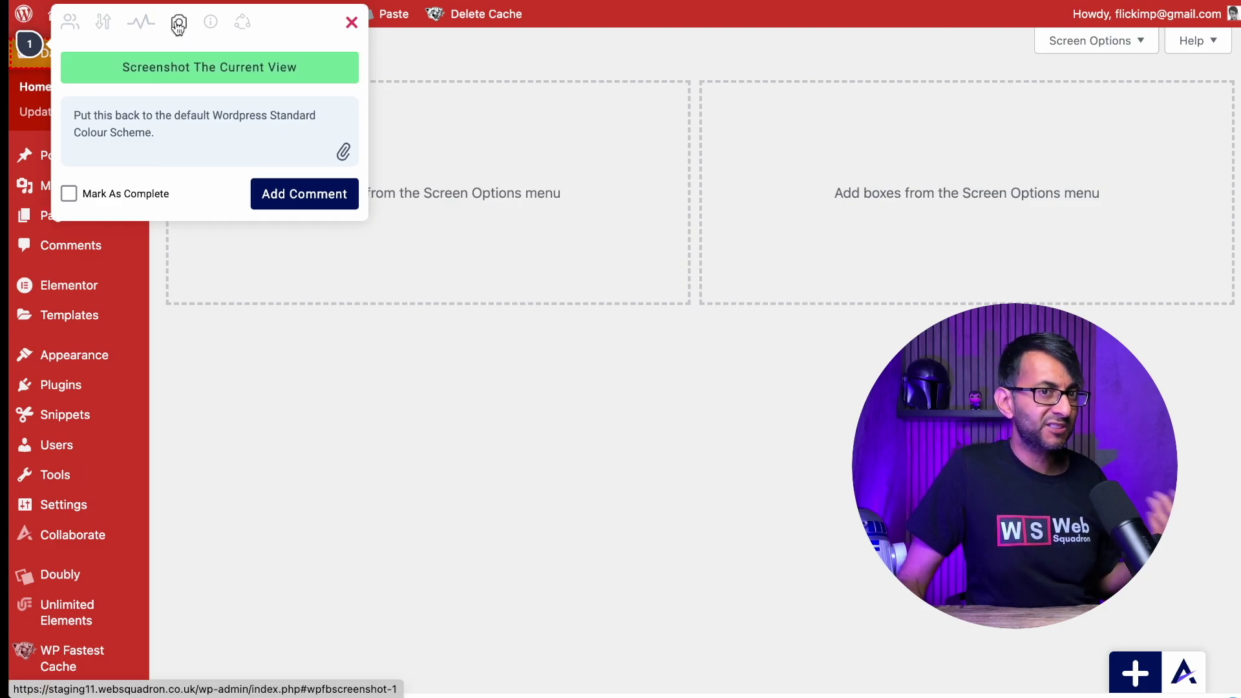
{"action": "left_click", "coordinate": [241, 79]}
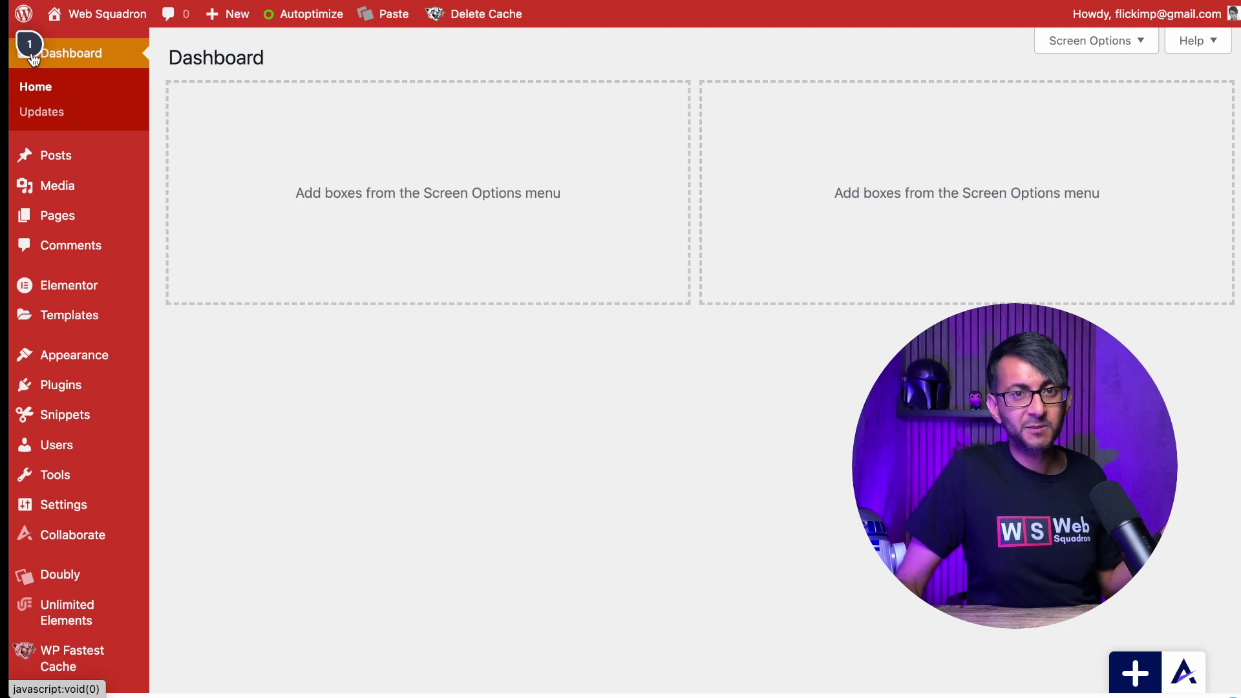
- Expand the Atarim toolbar and preview the general task popup and the page's task list
{"action": "left_click", "coordinate": [1151, 678]}
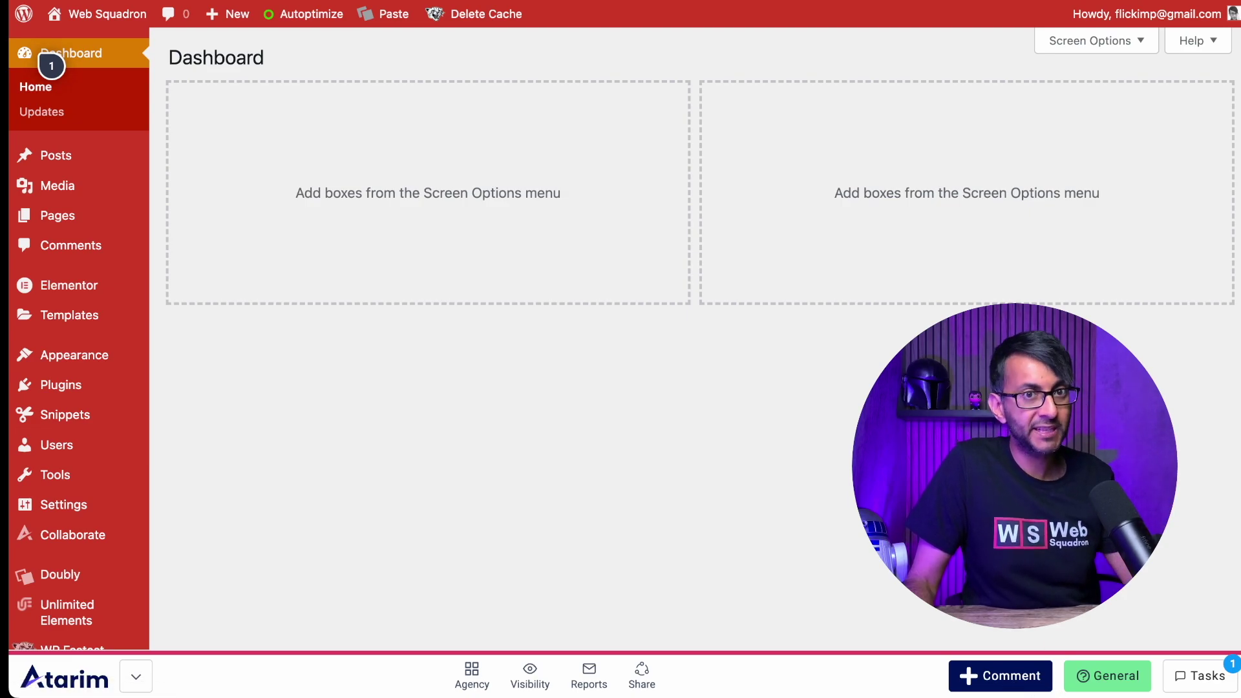
{"action": "left_click", "coordinate": [1122, 689]}
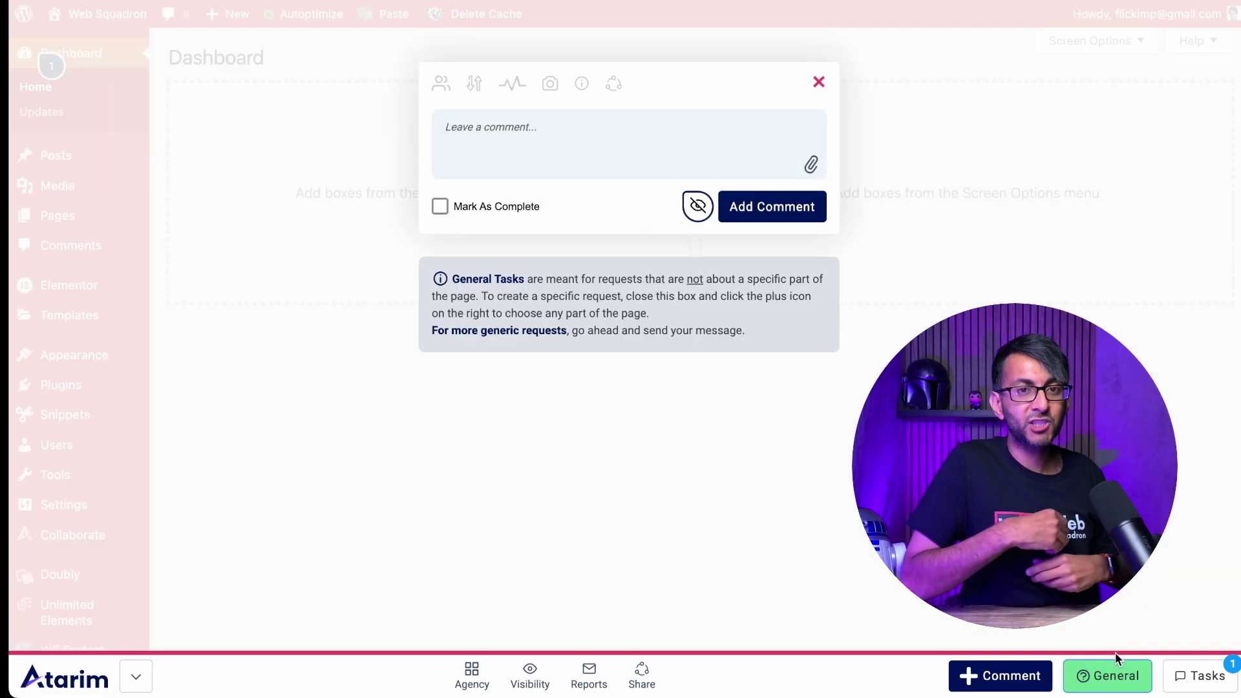
{"action": "left_click", "coordinate": [819, 83]}
{"action": "left_click", "coordinate": [1199, 675]}
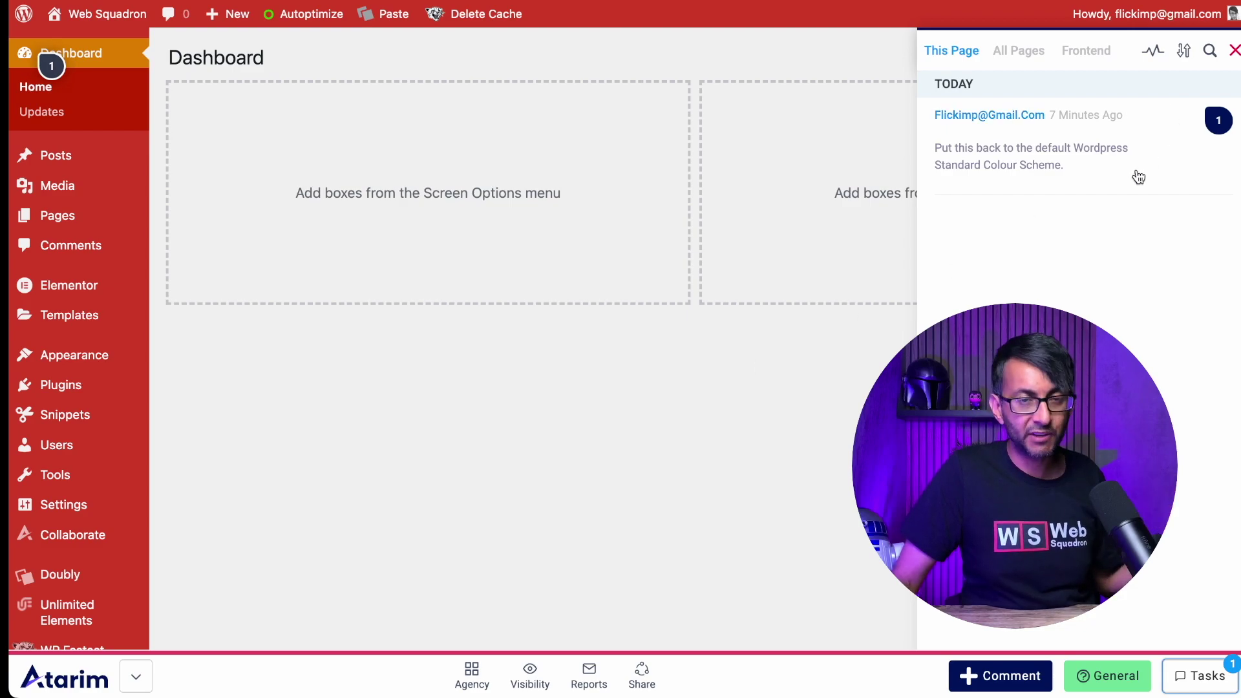
{"action": "left_click", "coordinate": [1234, 53]}
- Check the task visibility options, then go to the Atarim agency dashboard
{"action": "left_click", "coordinate": [529, 675]}
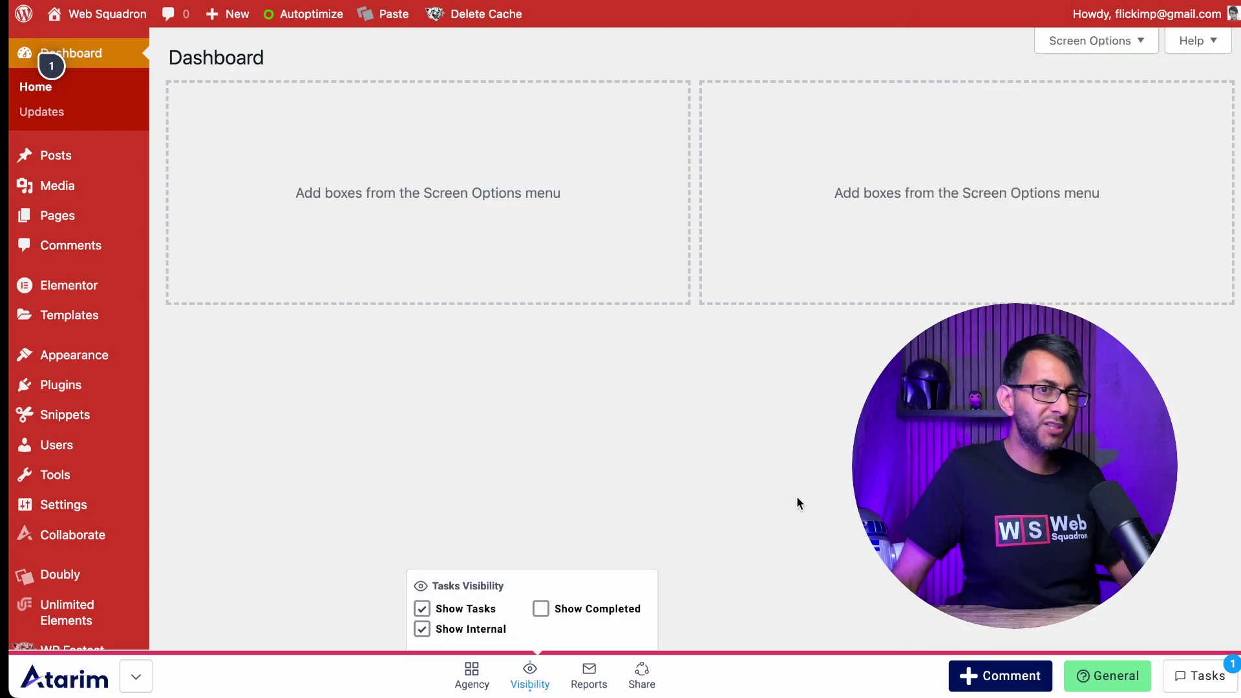
{"action": "left_click", "coordinate": [528, 681]}
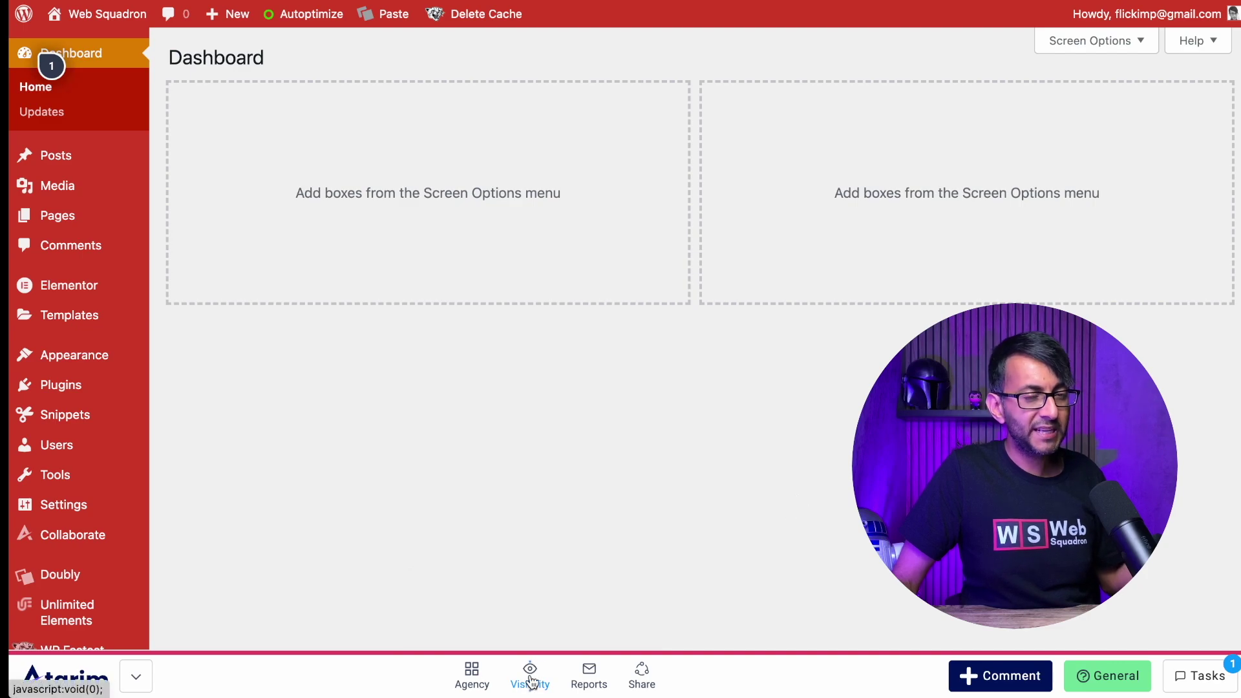
{"action": "left_click", "coordinate": [472, 681]}
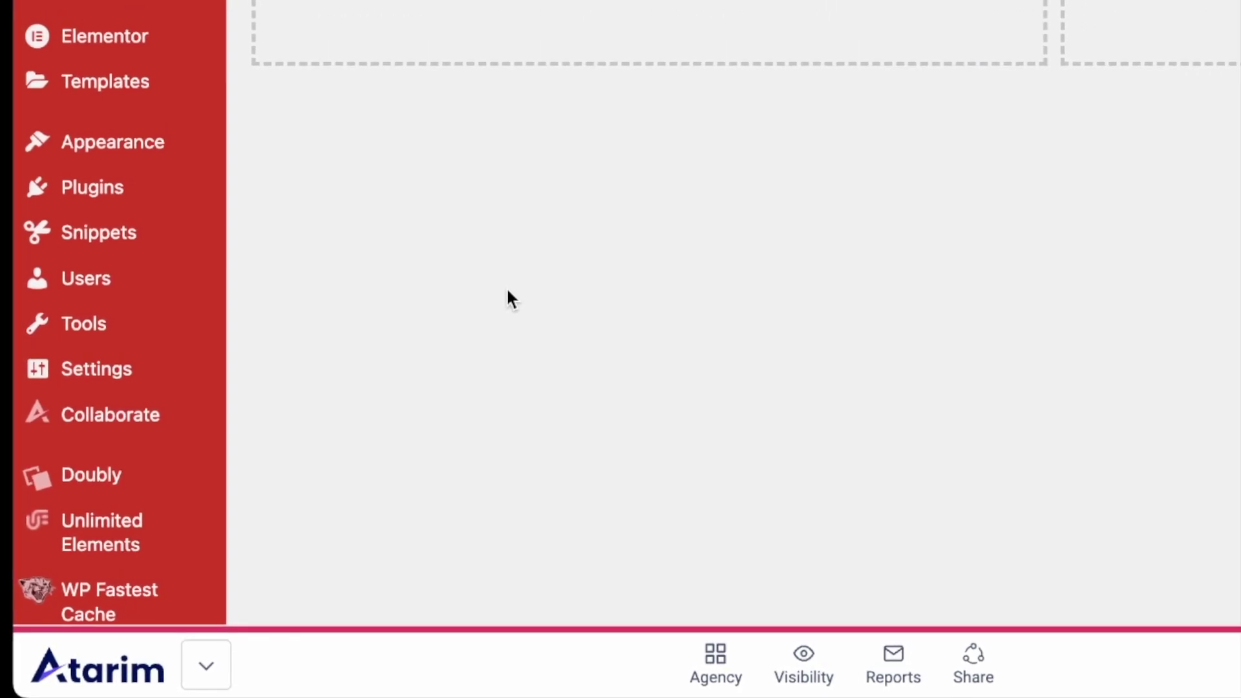
- Open Atarim's Tasks Center from the Collaborate menu in the admin sidebar
{"action": "mouse_move", "coordinate": [121, 405]}
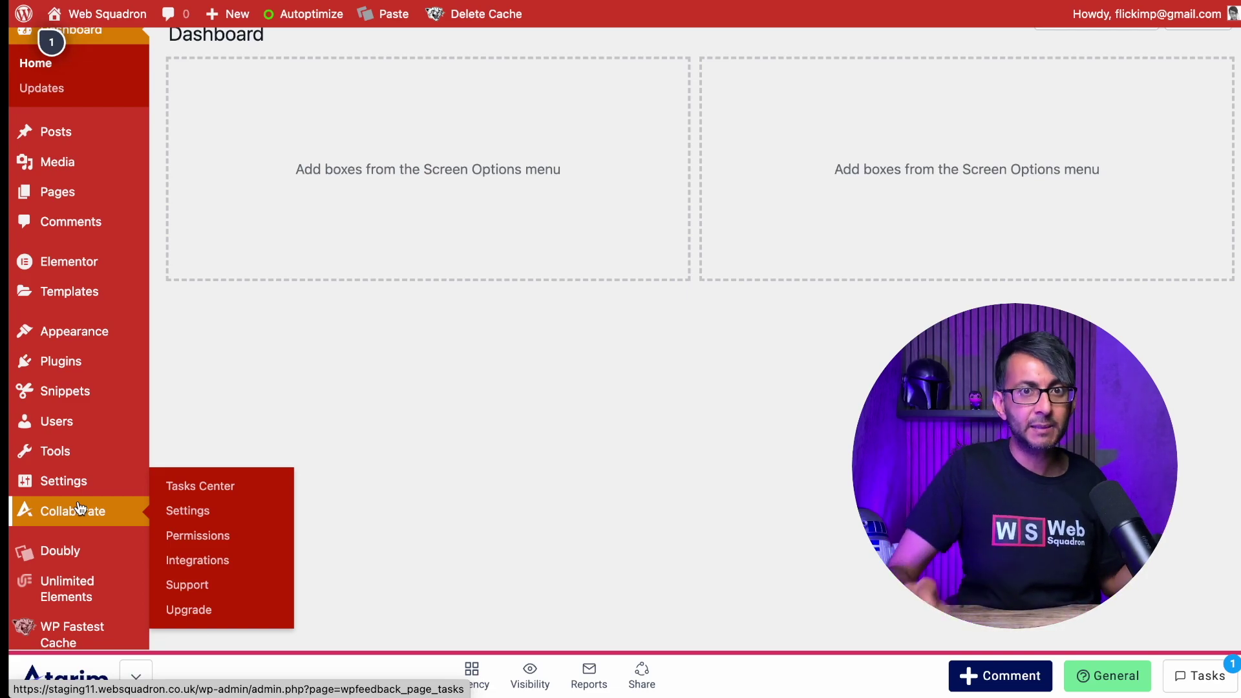
{"action": "left_click", "coordinate": [222, 494]}
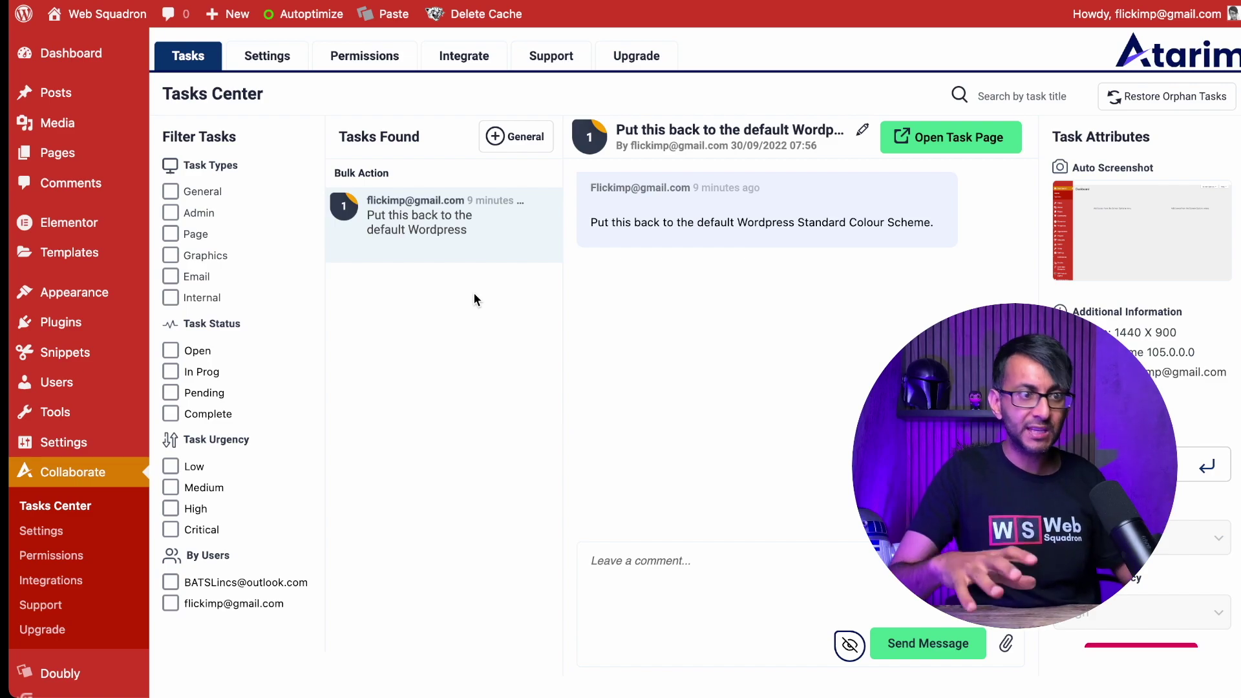
- Enable Atarim Compact Mode in Settings and scroll through the notification options
{"action": "left_click", "coordinate": [280, 65]}
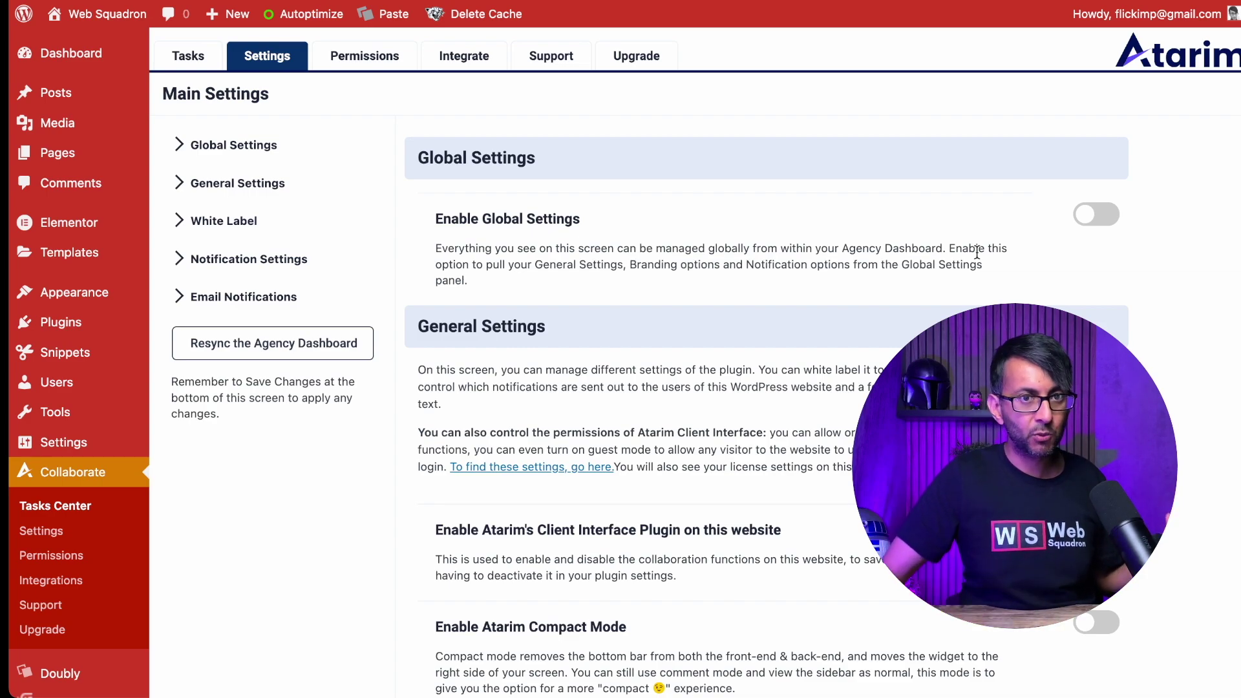
{"action": "scroll", "coordinate": [1066, 272], "scroll_direction": "down", "scroll_amount": 5}
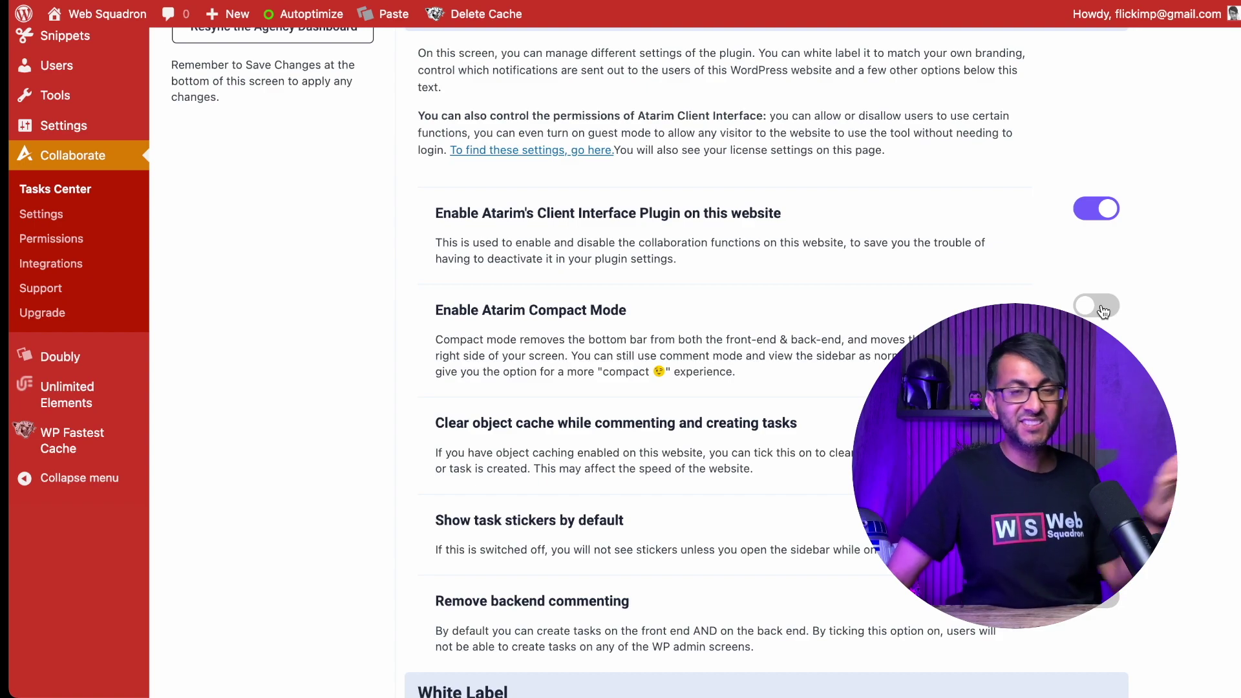
{"action": "left_click", "coordinate": [1100, 309]}
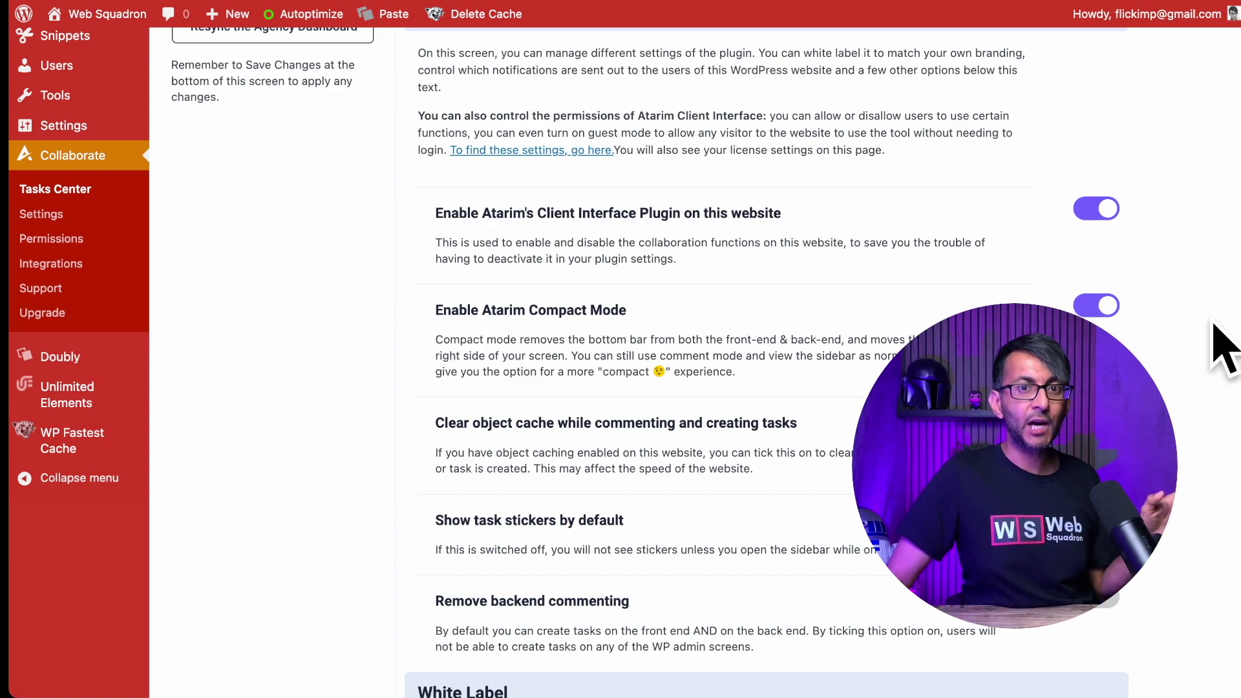
{"action": "scroll", "coordinate": [1139, 294], "scroll_direction": "down", "scroll_amount": 10}
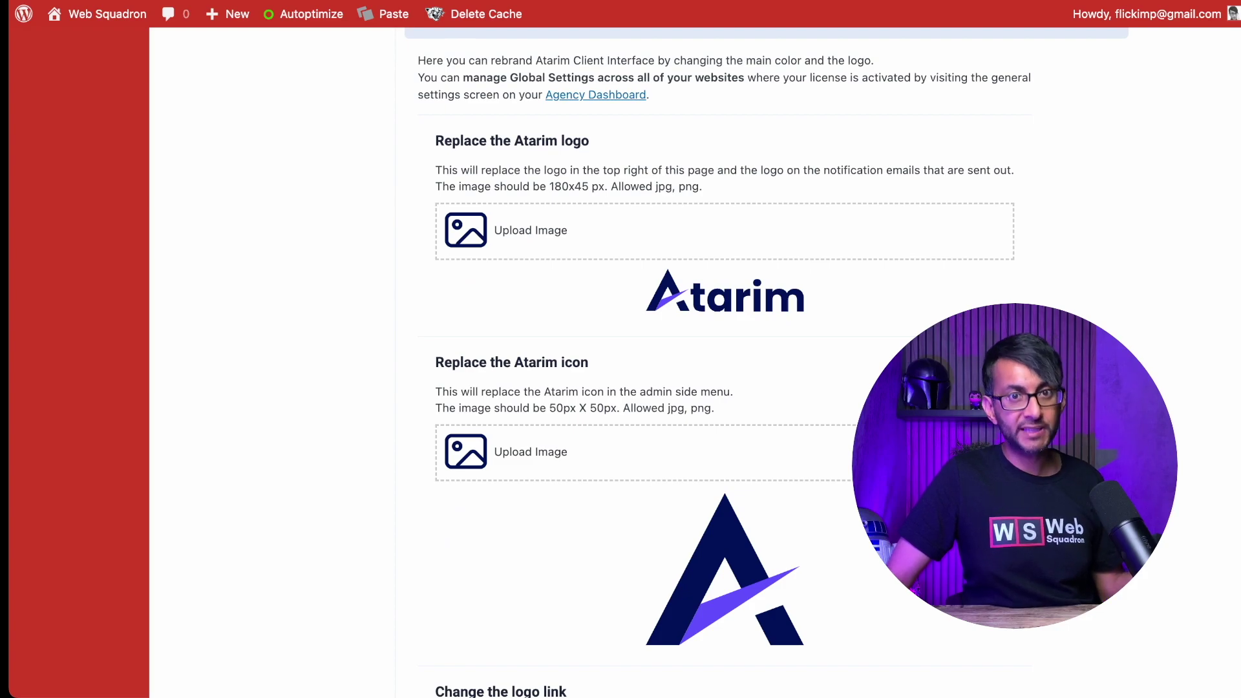
{"action": "scroll", "coordinate": [766, 362], "scroll_direction": "down", "scroll_amount": 12}
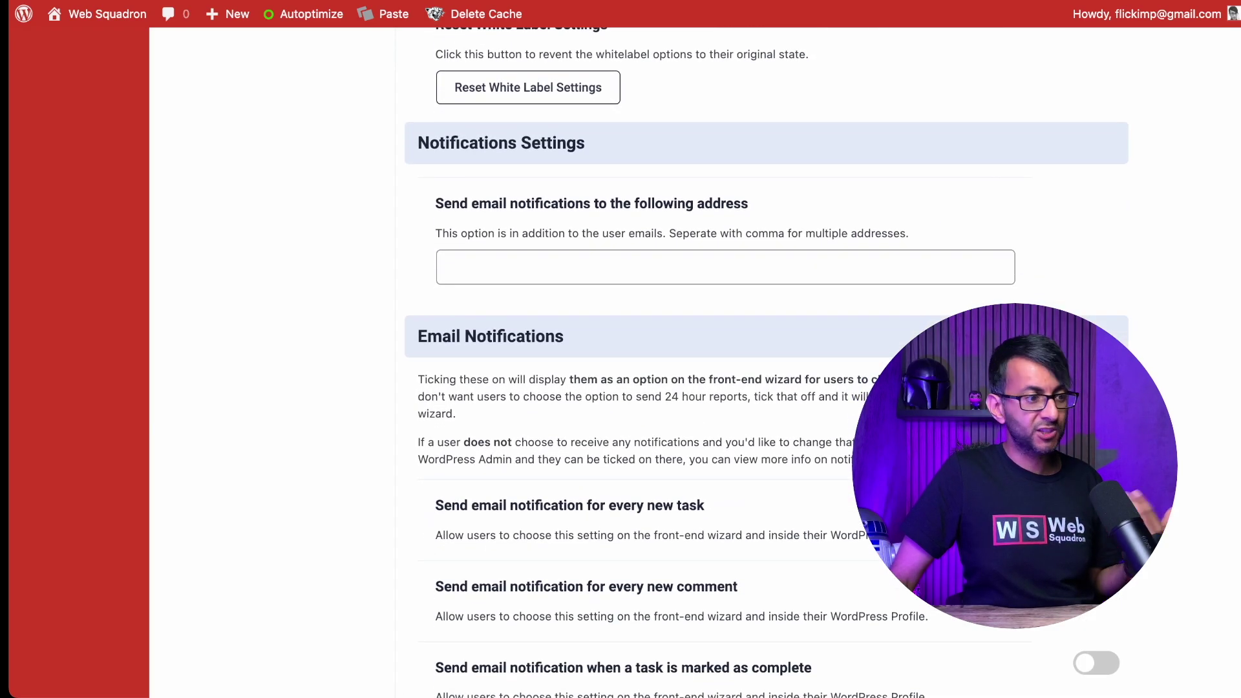
{"action": "scroll", "coordinate": [767, 361], "scroll_direction": "down", "scroll_amount": 3}
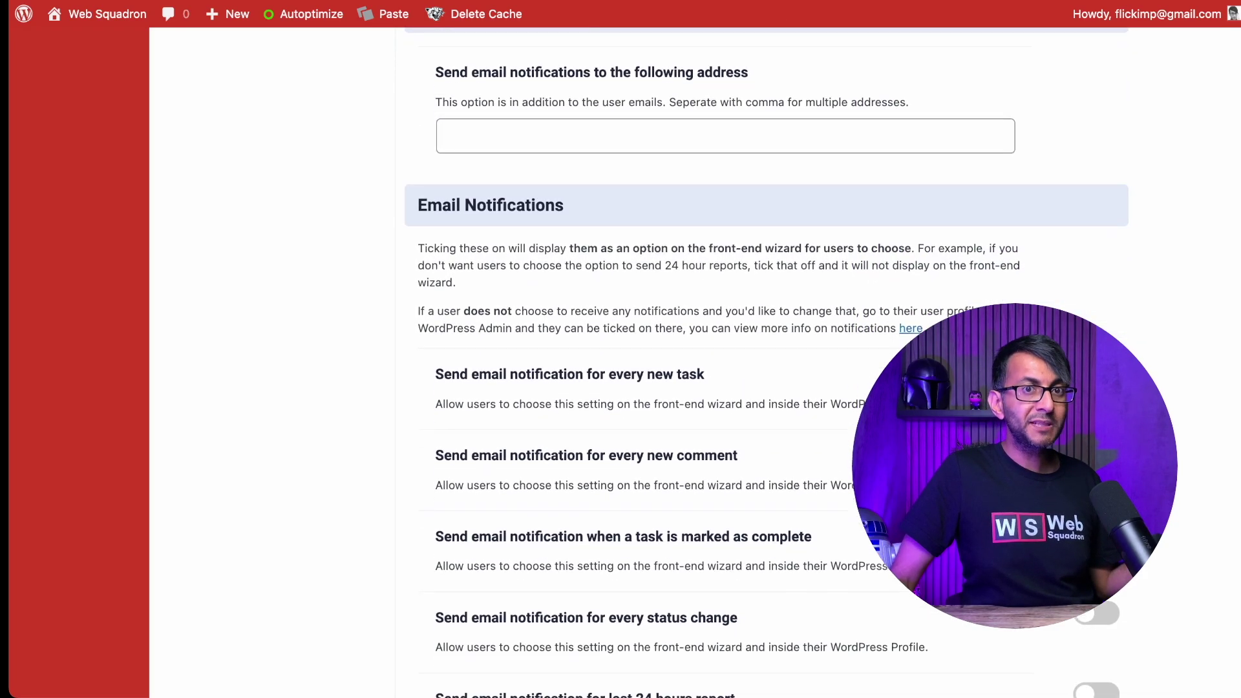
{"action": "scroll", "coordinate": [766, 362], "scroll_direction": "down", "scroll_amount": 3}
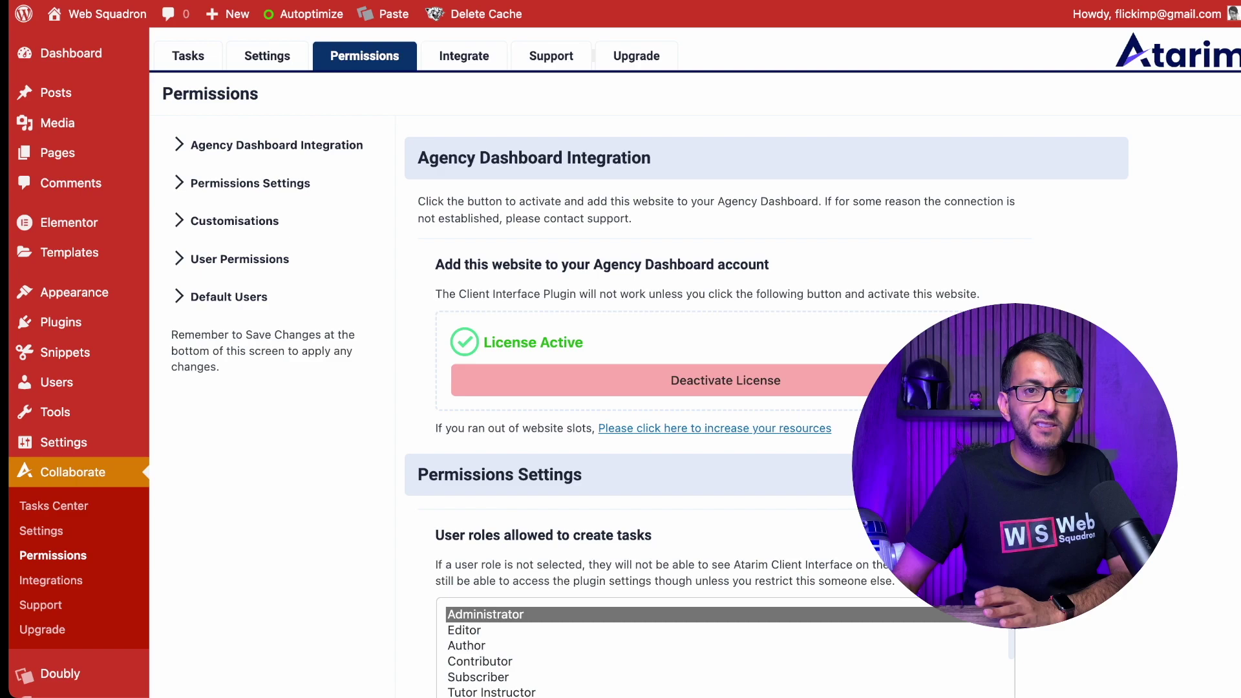
{"action": "scroll", "coordinate": [766, 362], "scroll_direction": "down", "scroll_amount": 9}
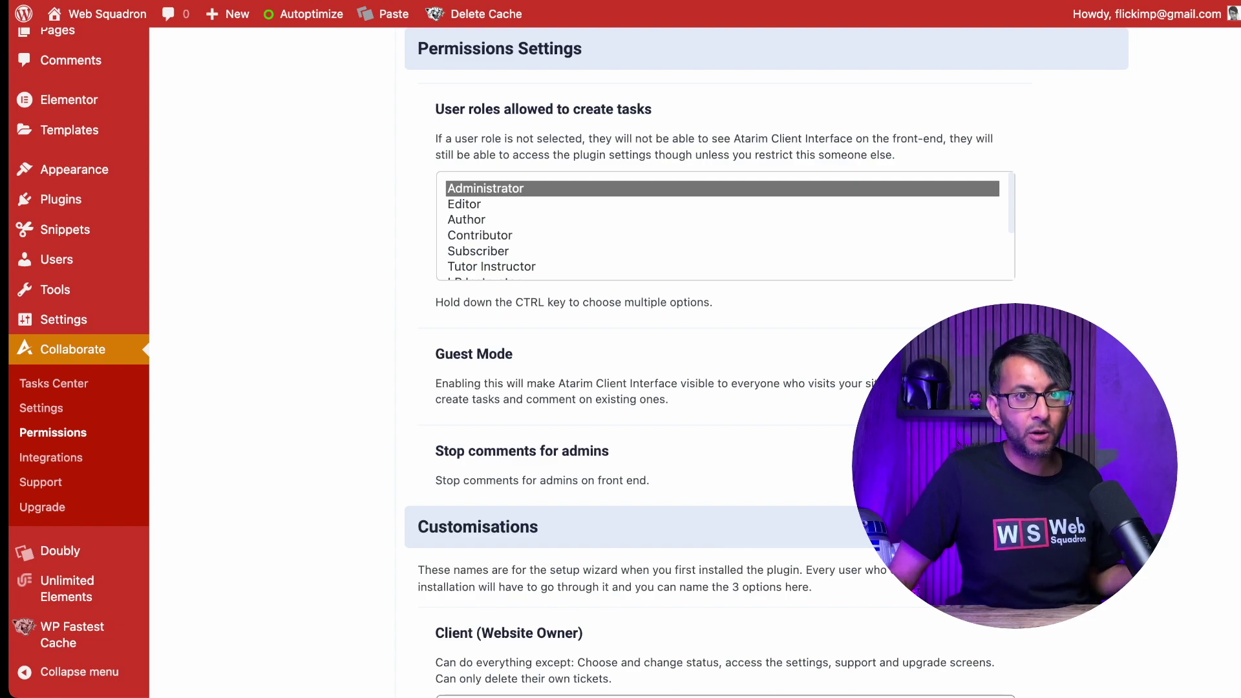
{"action": "scroll", "coordinate": [766, 362], "scroll_direction": "down", "scroll_amount": 15}
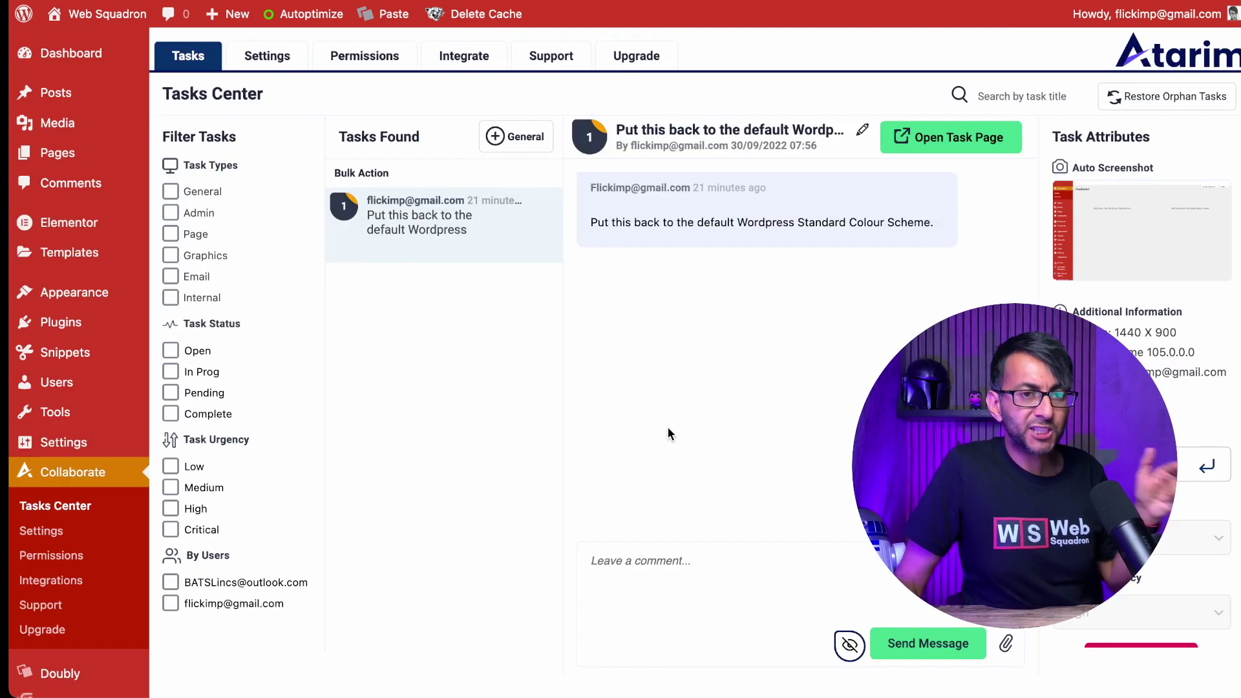
- Visit the live homepage and start an Atarim comment on the BOX TO SUCCESS heading
{"action": "left_click", "coordinate": [97, 14]}
{"action": "left_click", "coordinate": [1026, 74]}
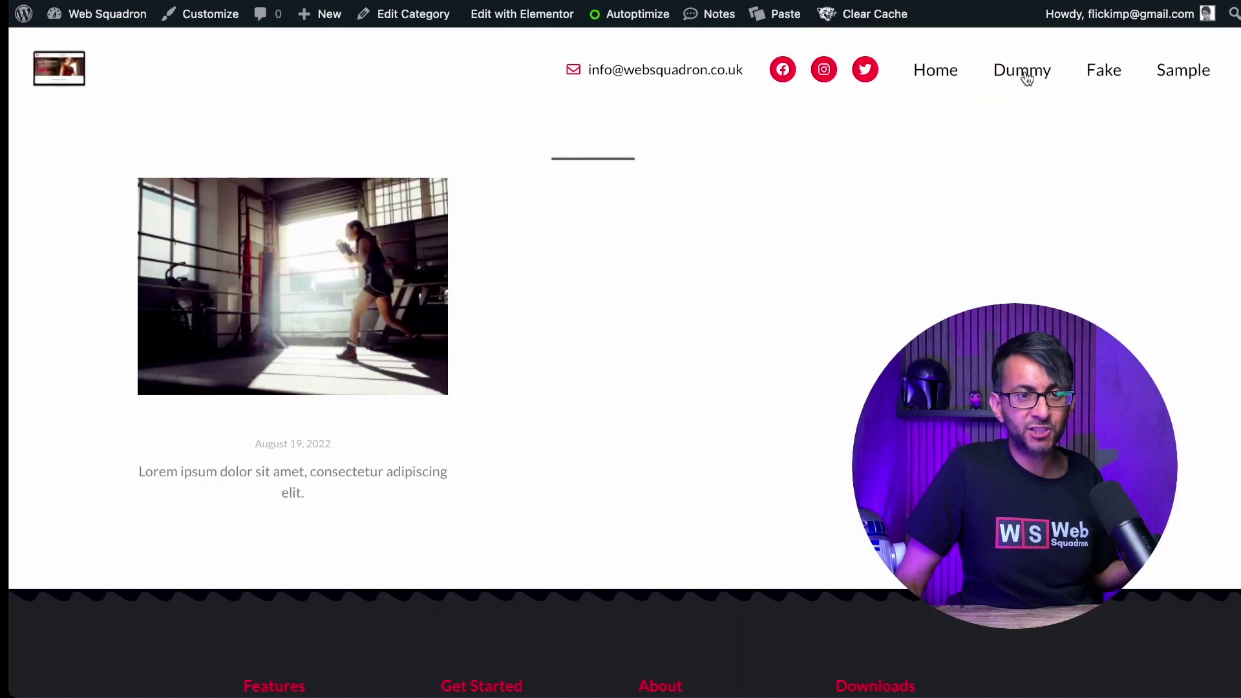
{"action": "left_click", "coordinate": [933, 75]}
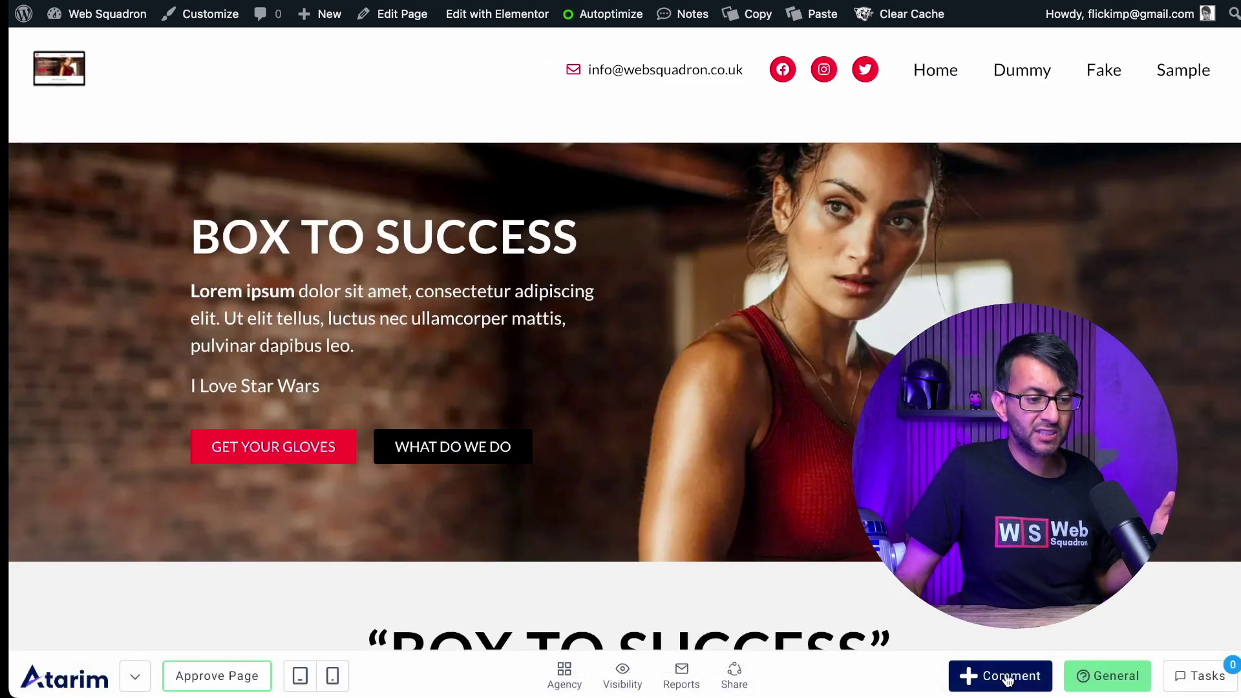
{"action": "left_click", "coordinate": [1003, 675]}
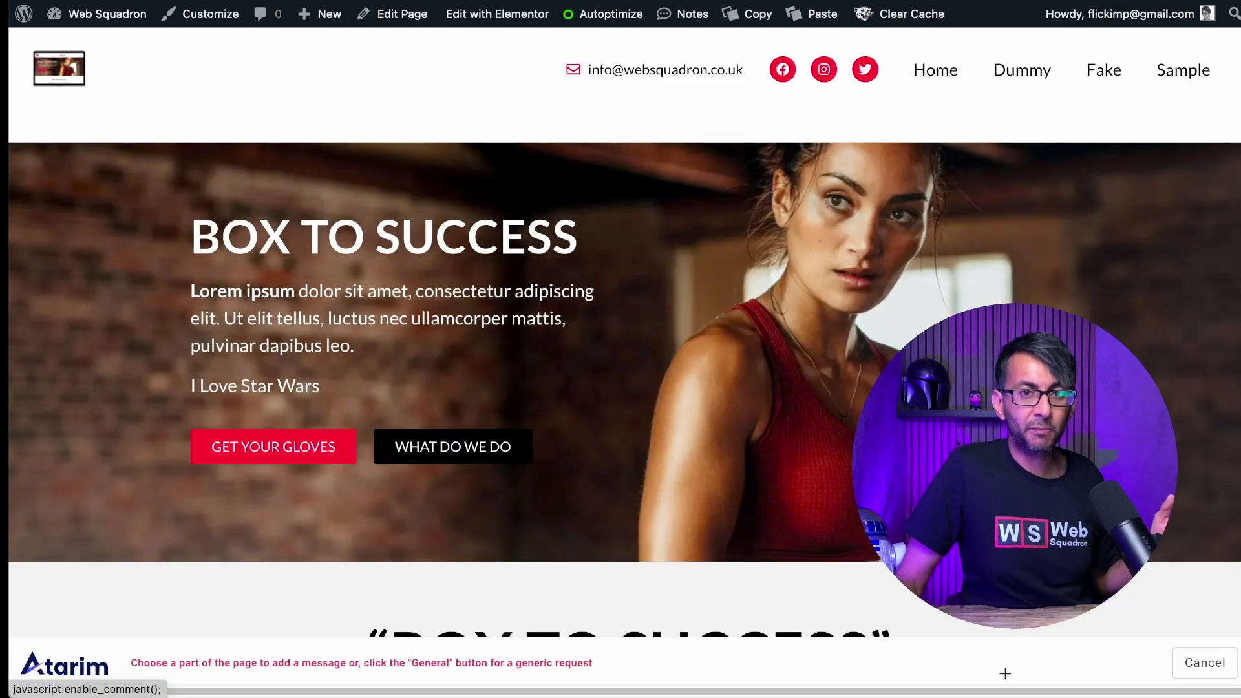
{"action": "left_click", "coordinate": [347, 244]}
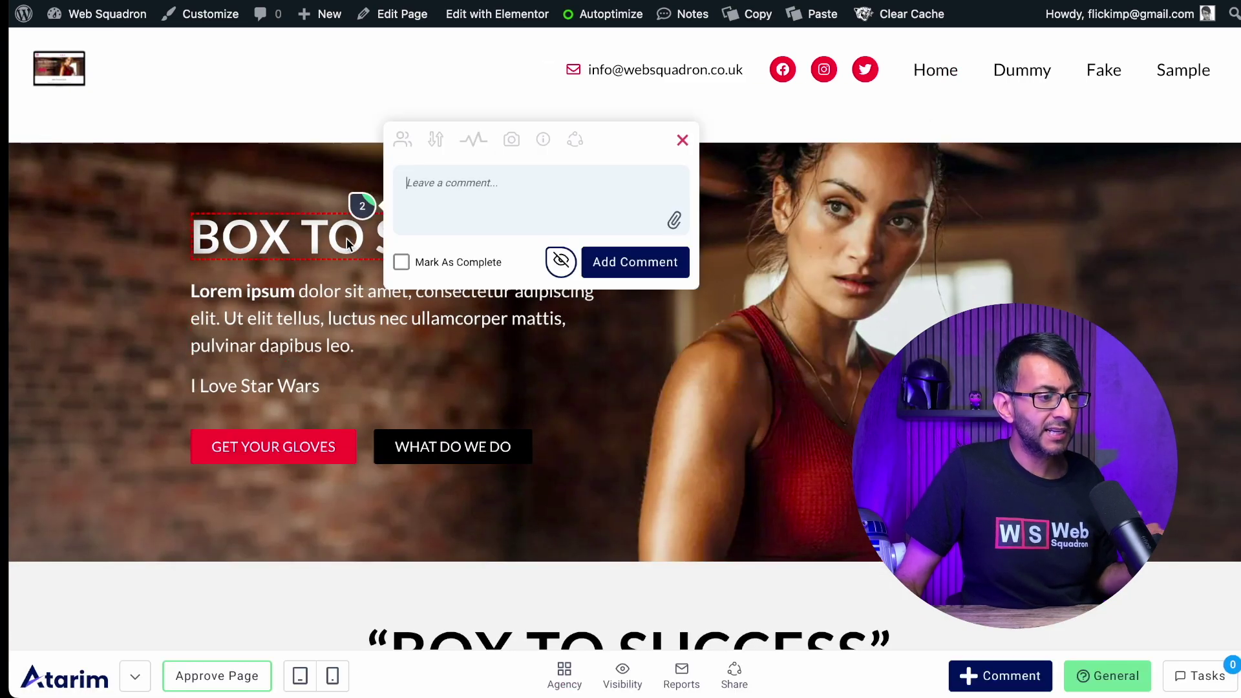